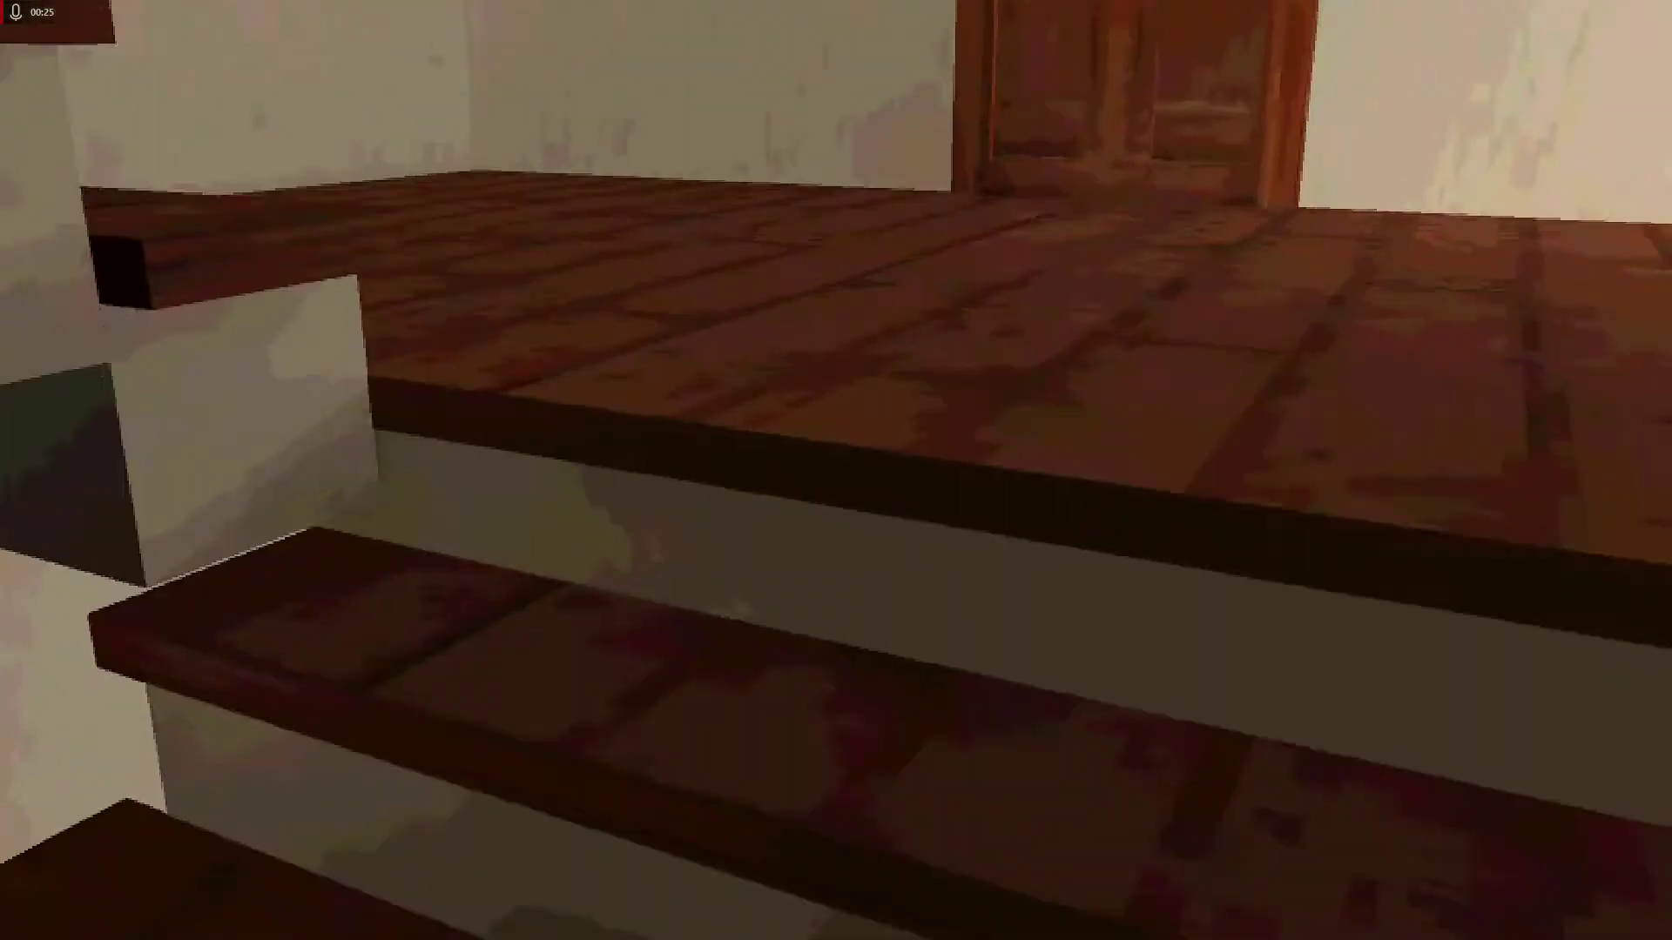
key("w")
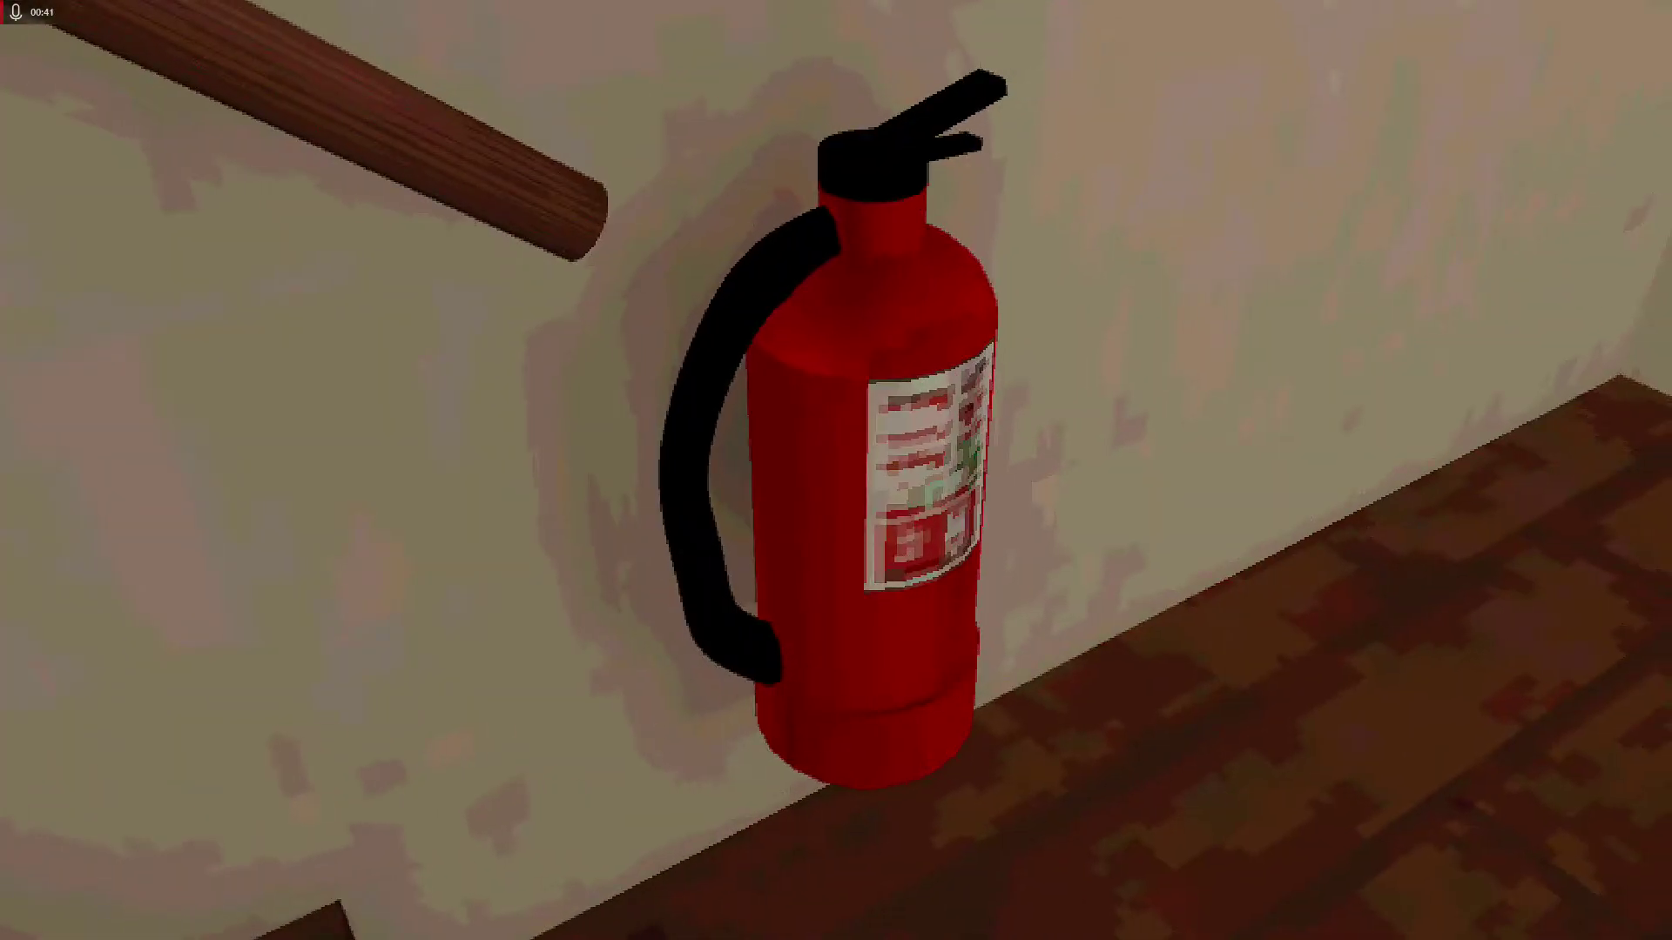
key("w")
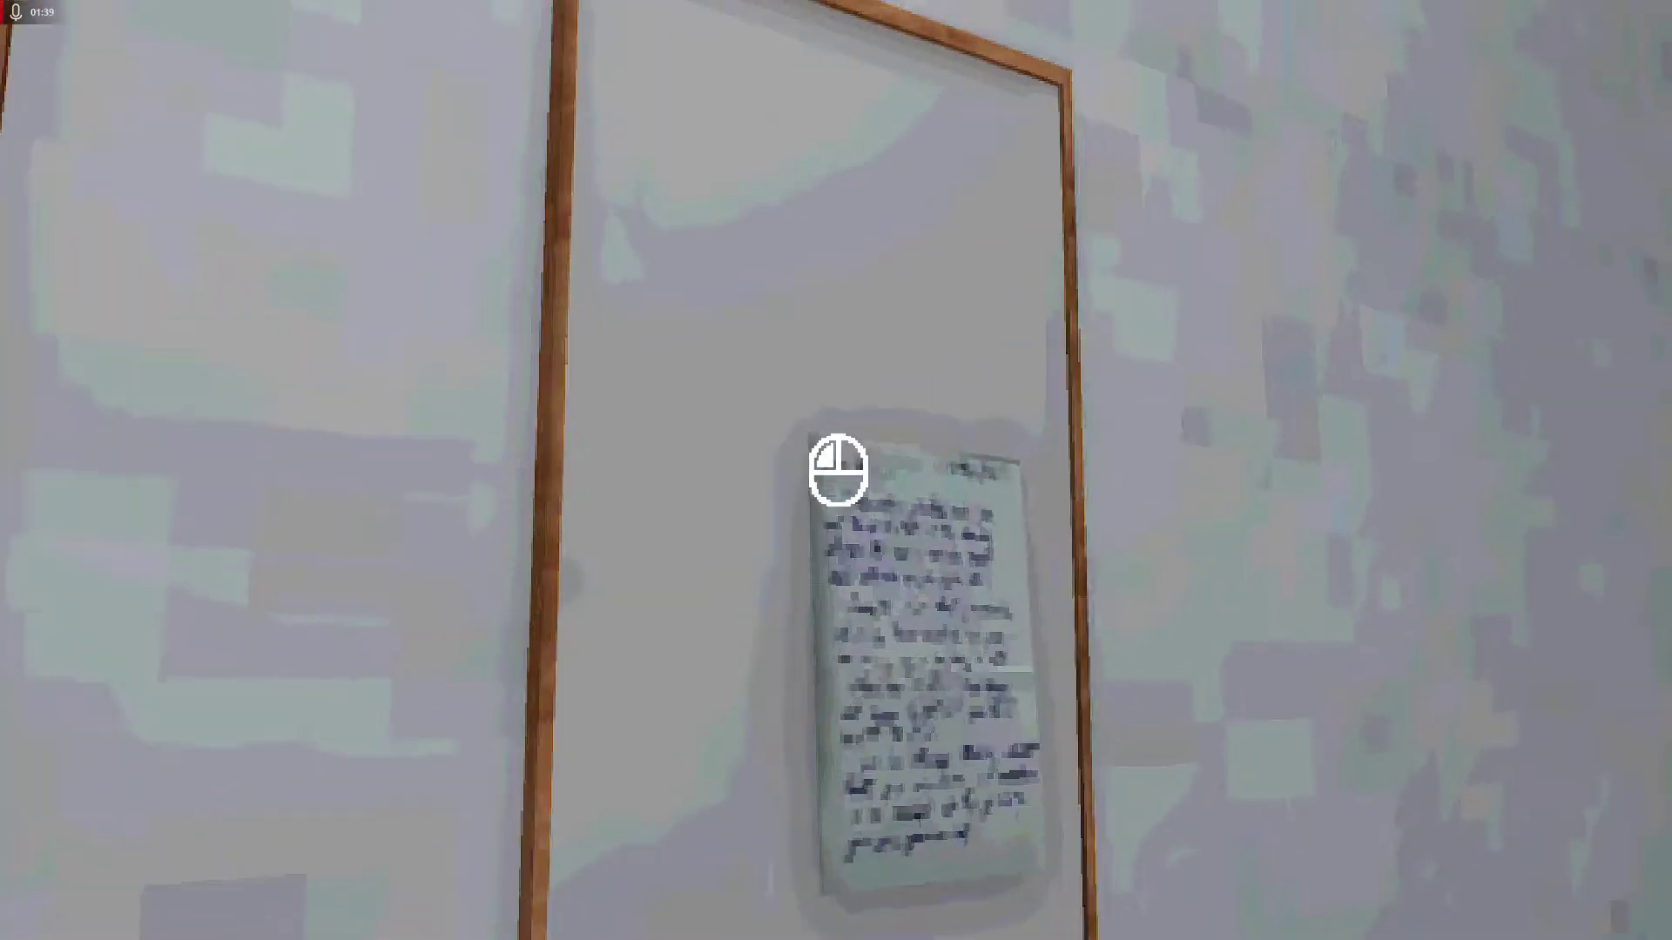
- Read the framed letter on the wall
left_click(836, 470)
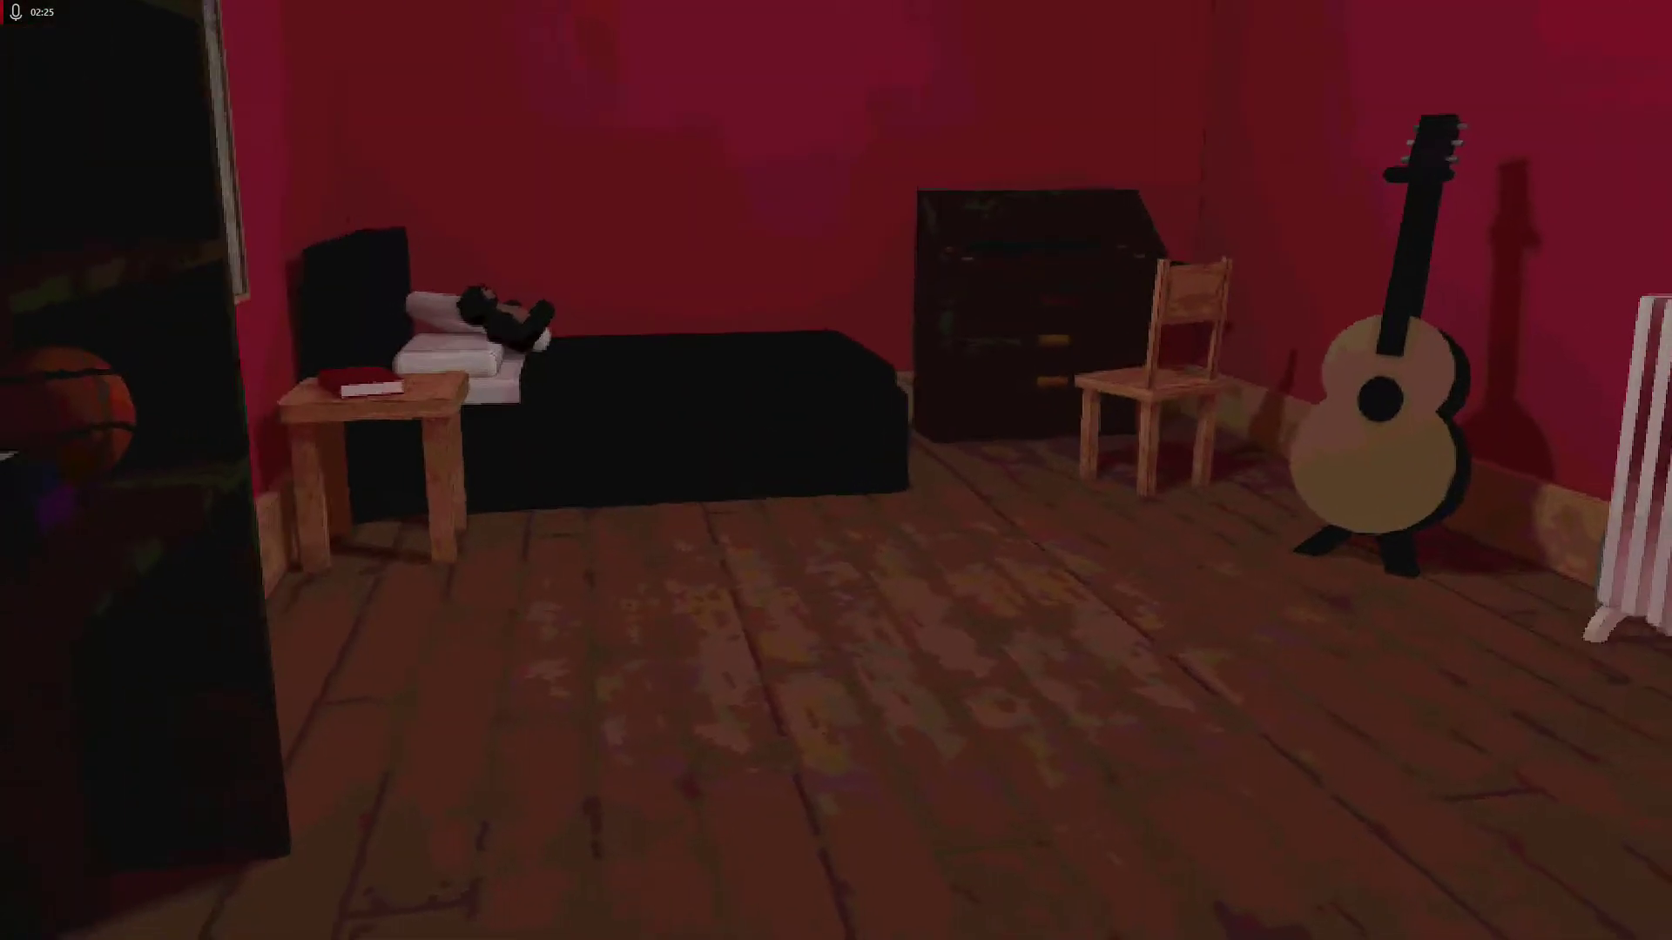
- Walk through the red bedroom to its door and go back into the hallway
key("w")
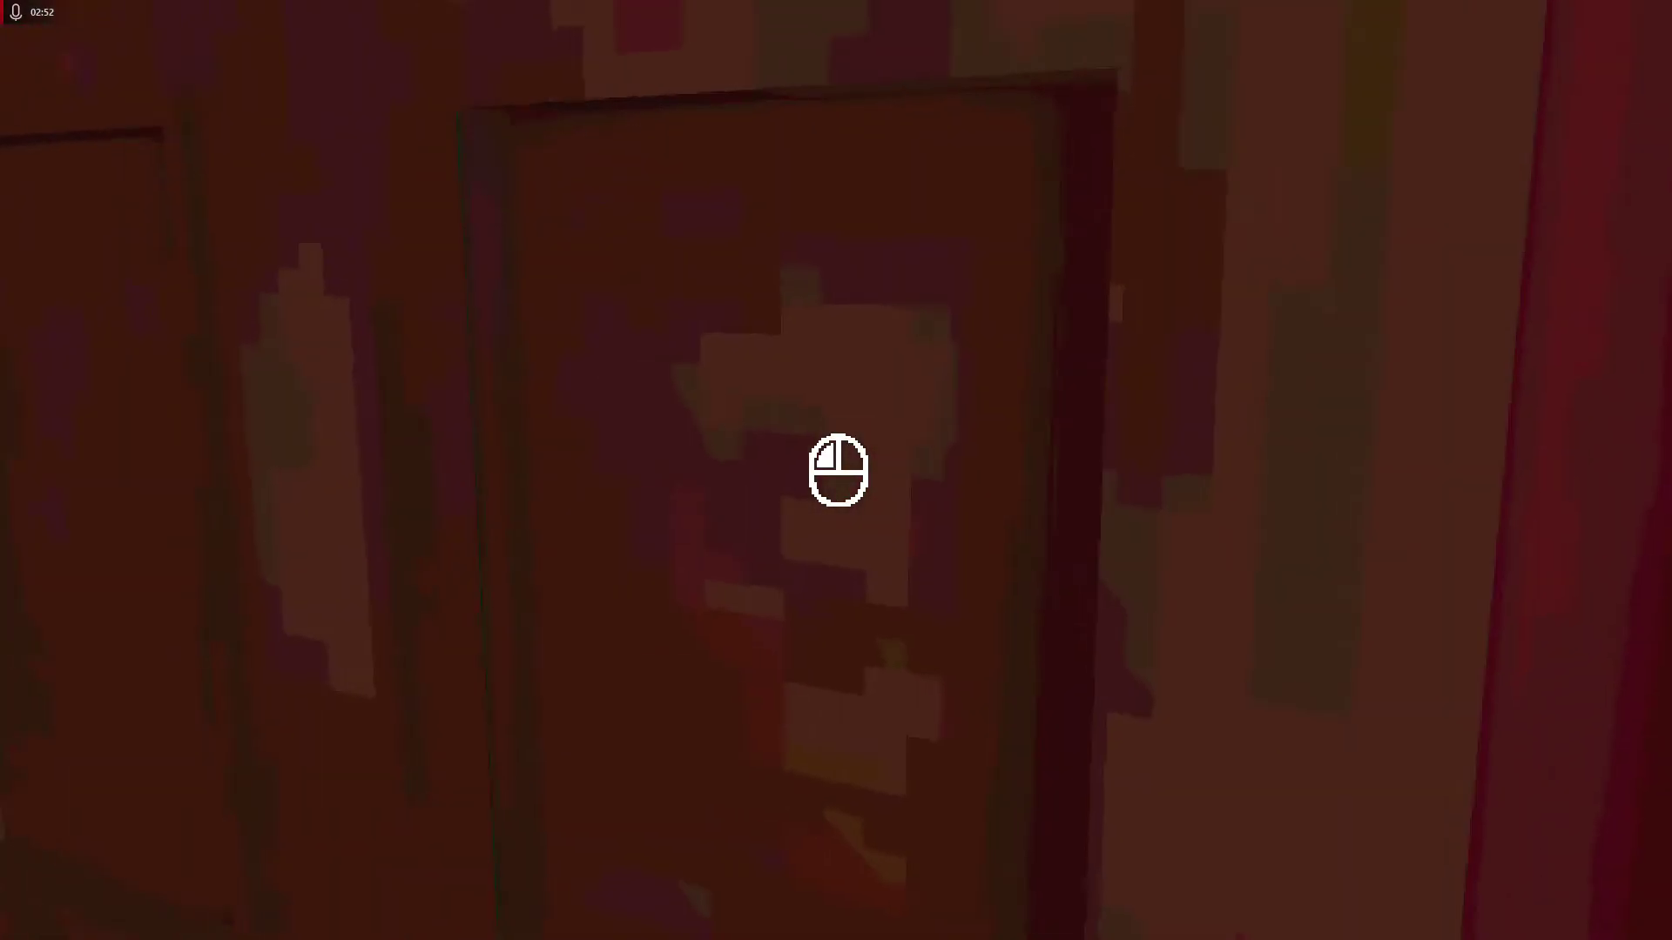
left_click(838, 470)
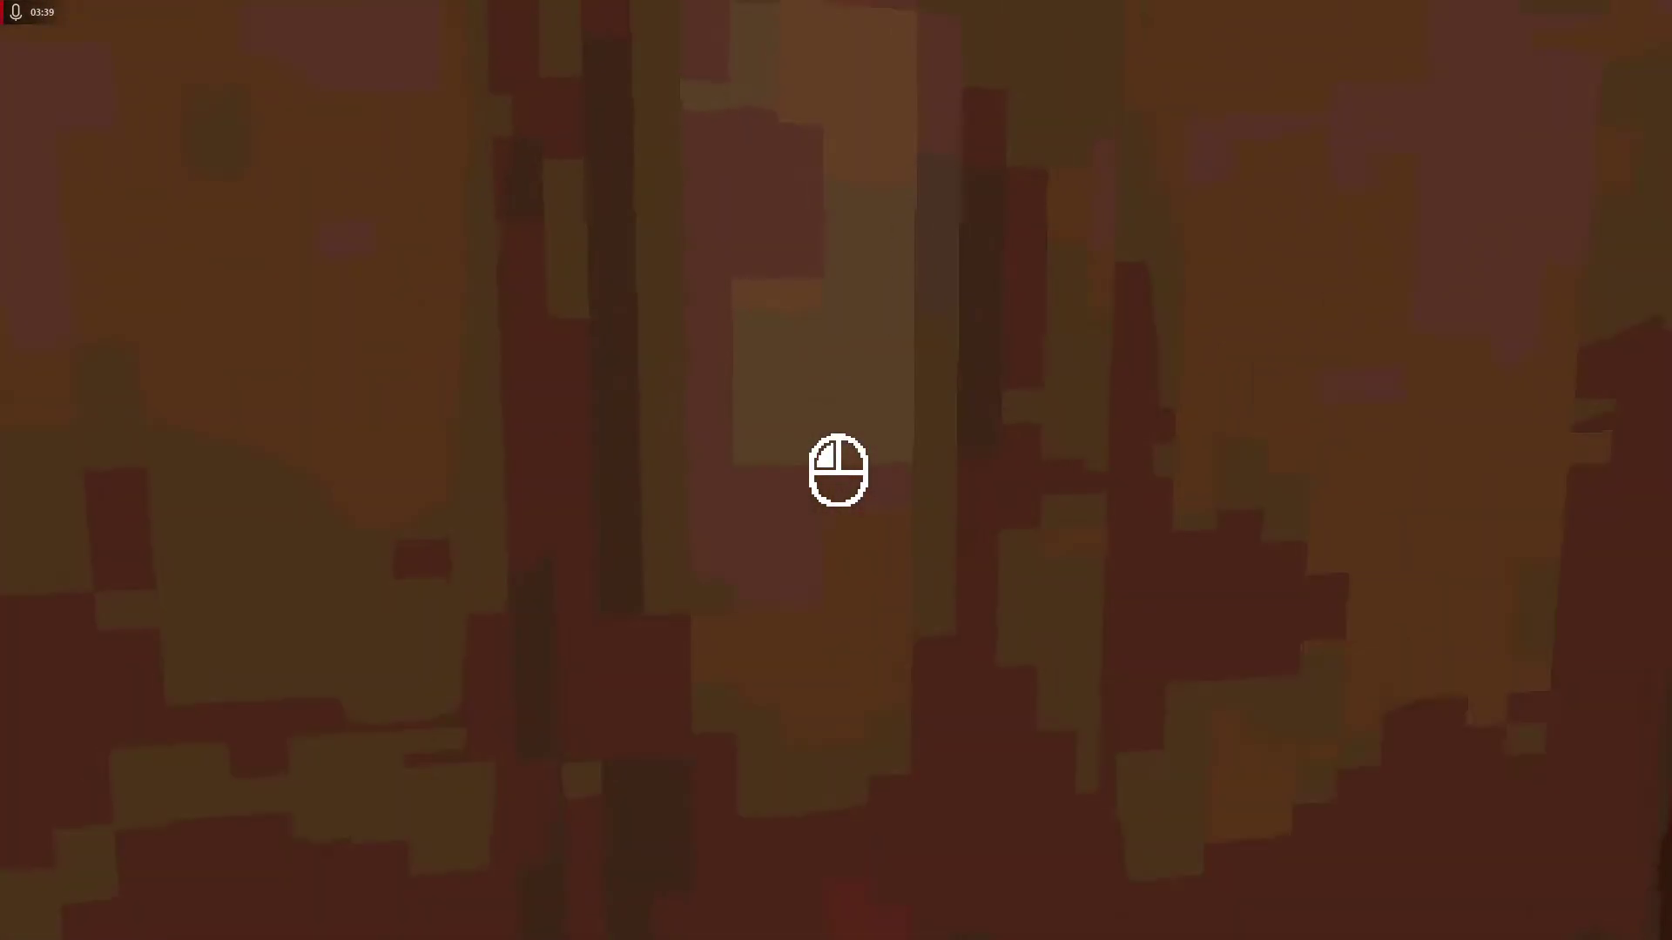
- Close the letter, cross the hallway past the calendar, and enter the dark blue-lit bedroom
key("w")
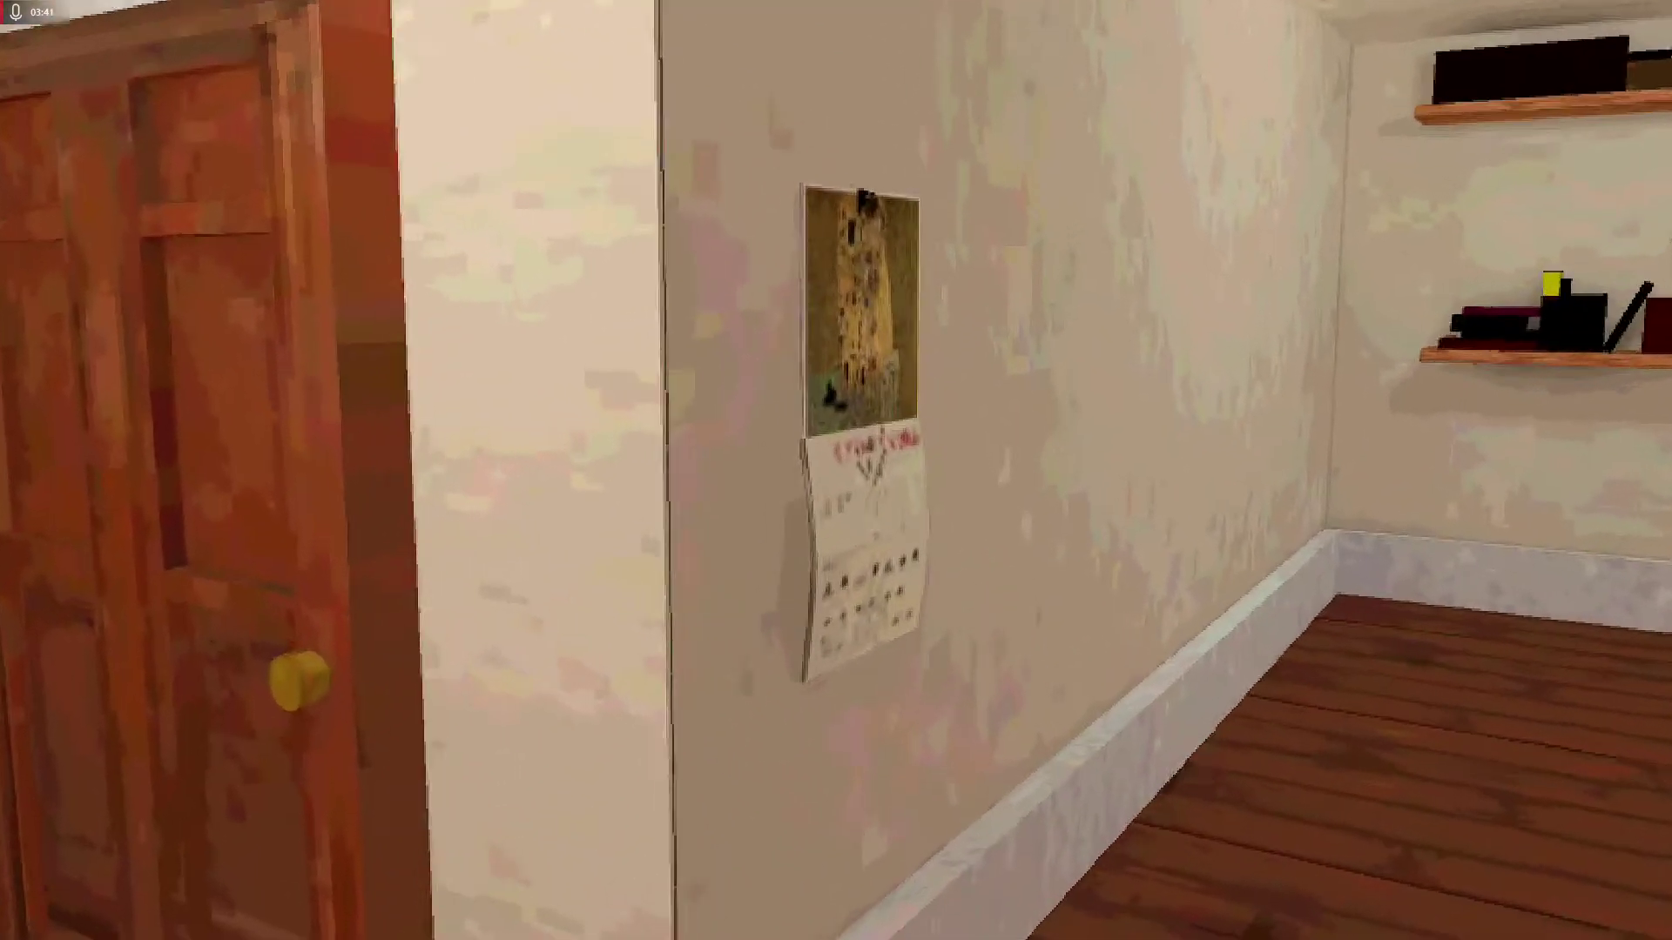
key("w")
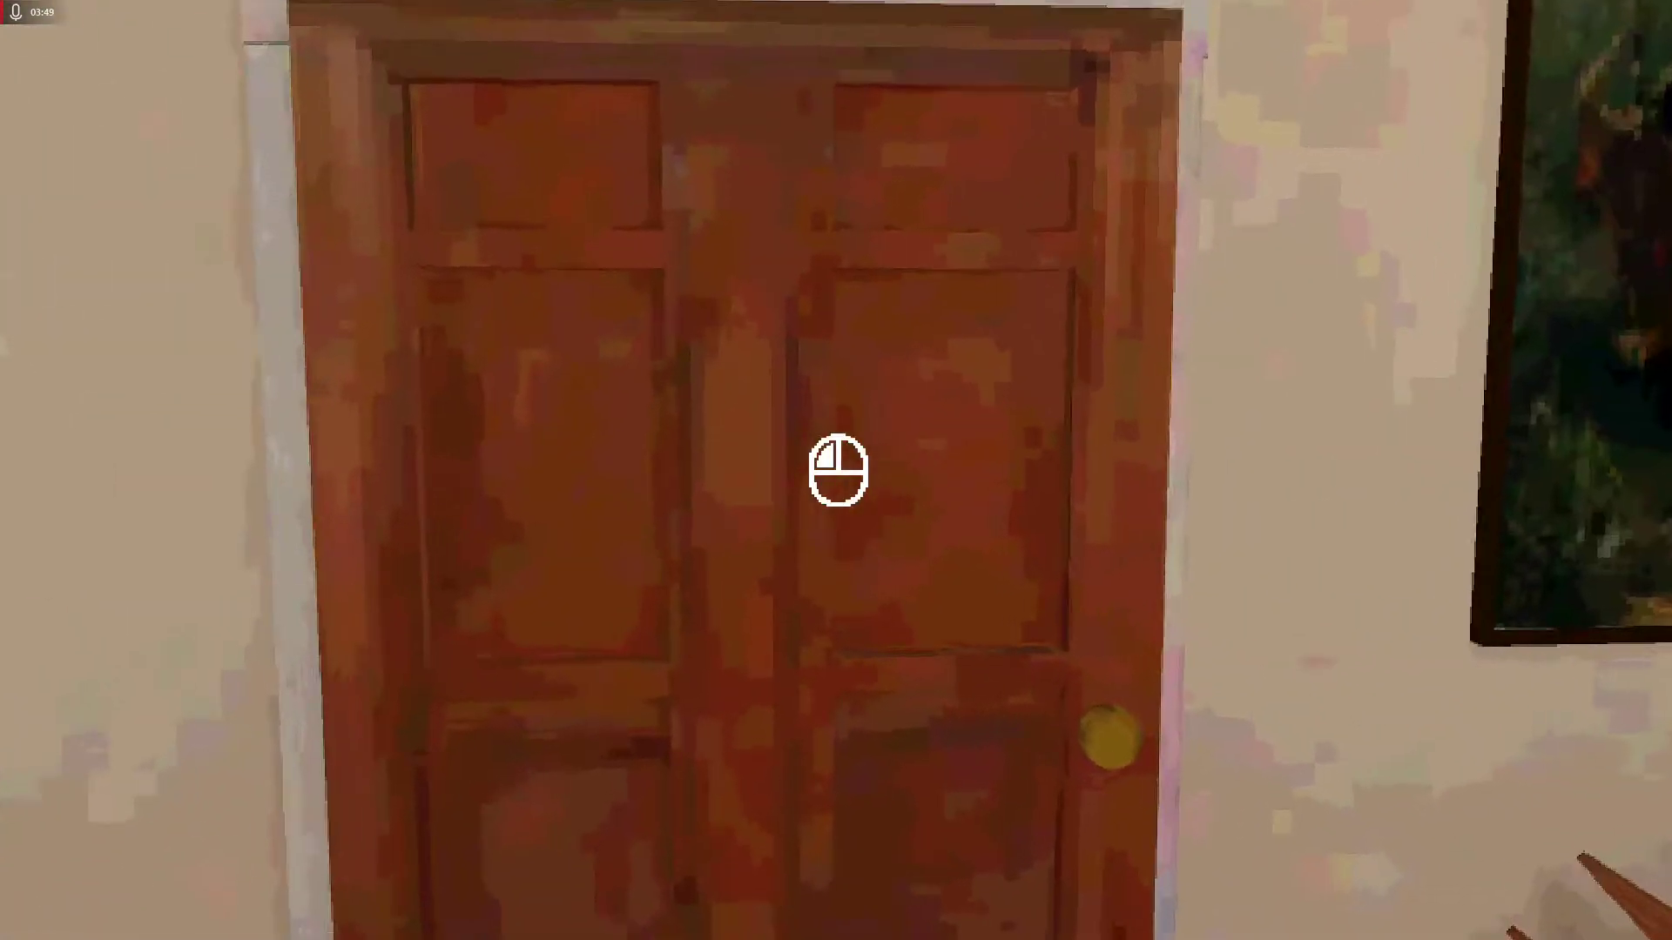
left_click(837, 470)
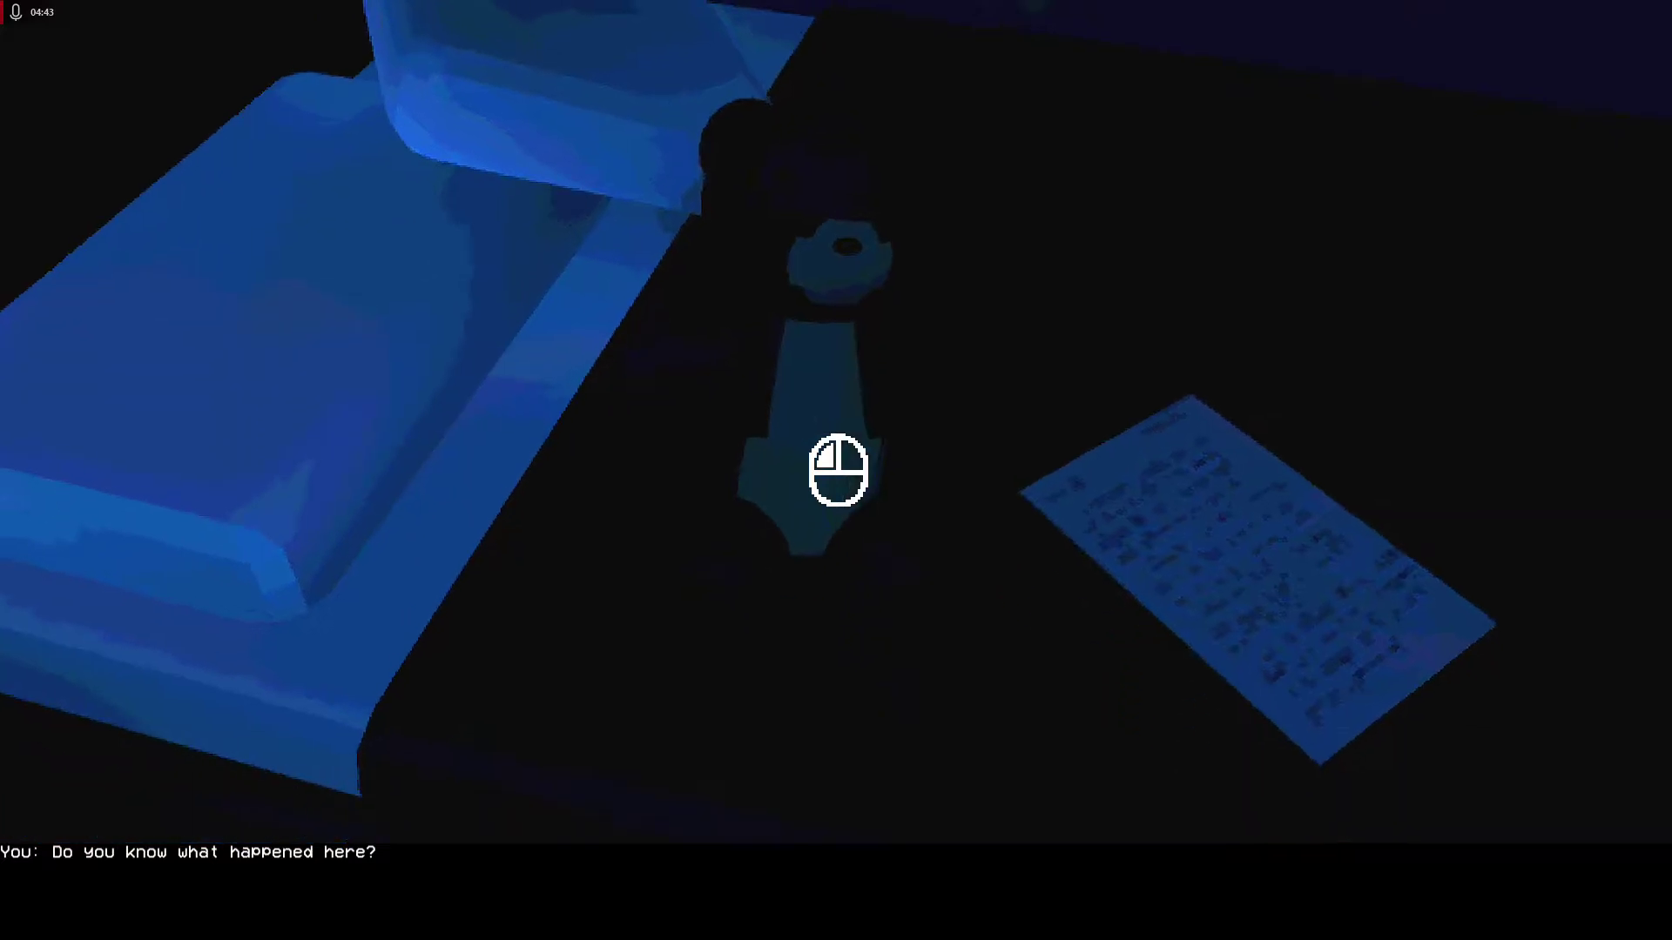
- Hear the bedside figure explain the letters share one handwriting, posted daily
left_click(837, 470)
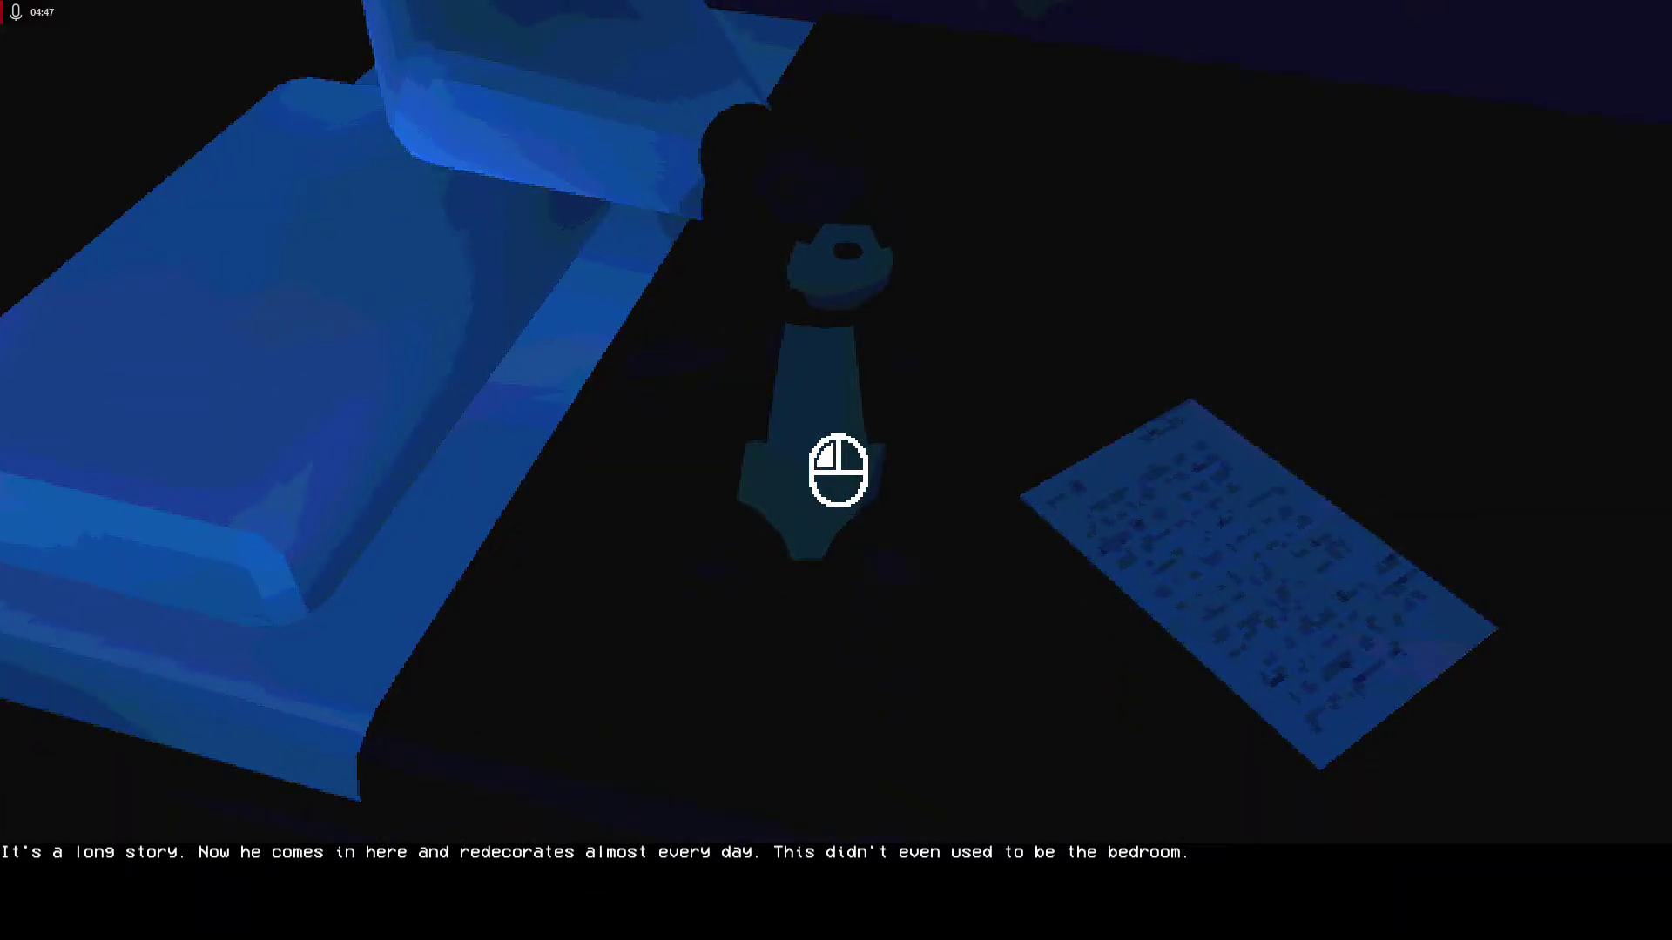
left_click(837, 471)
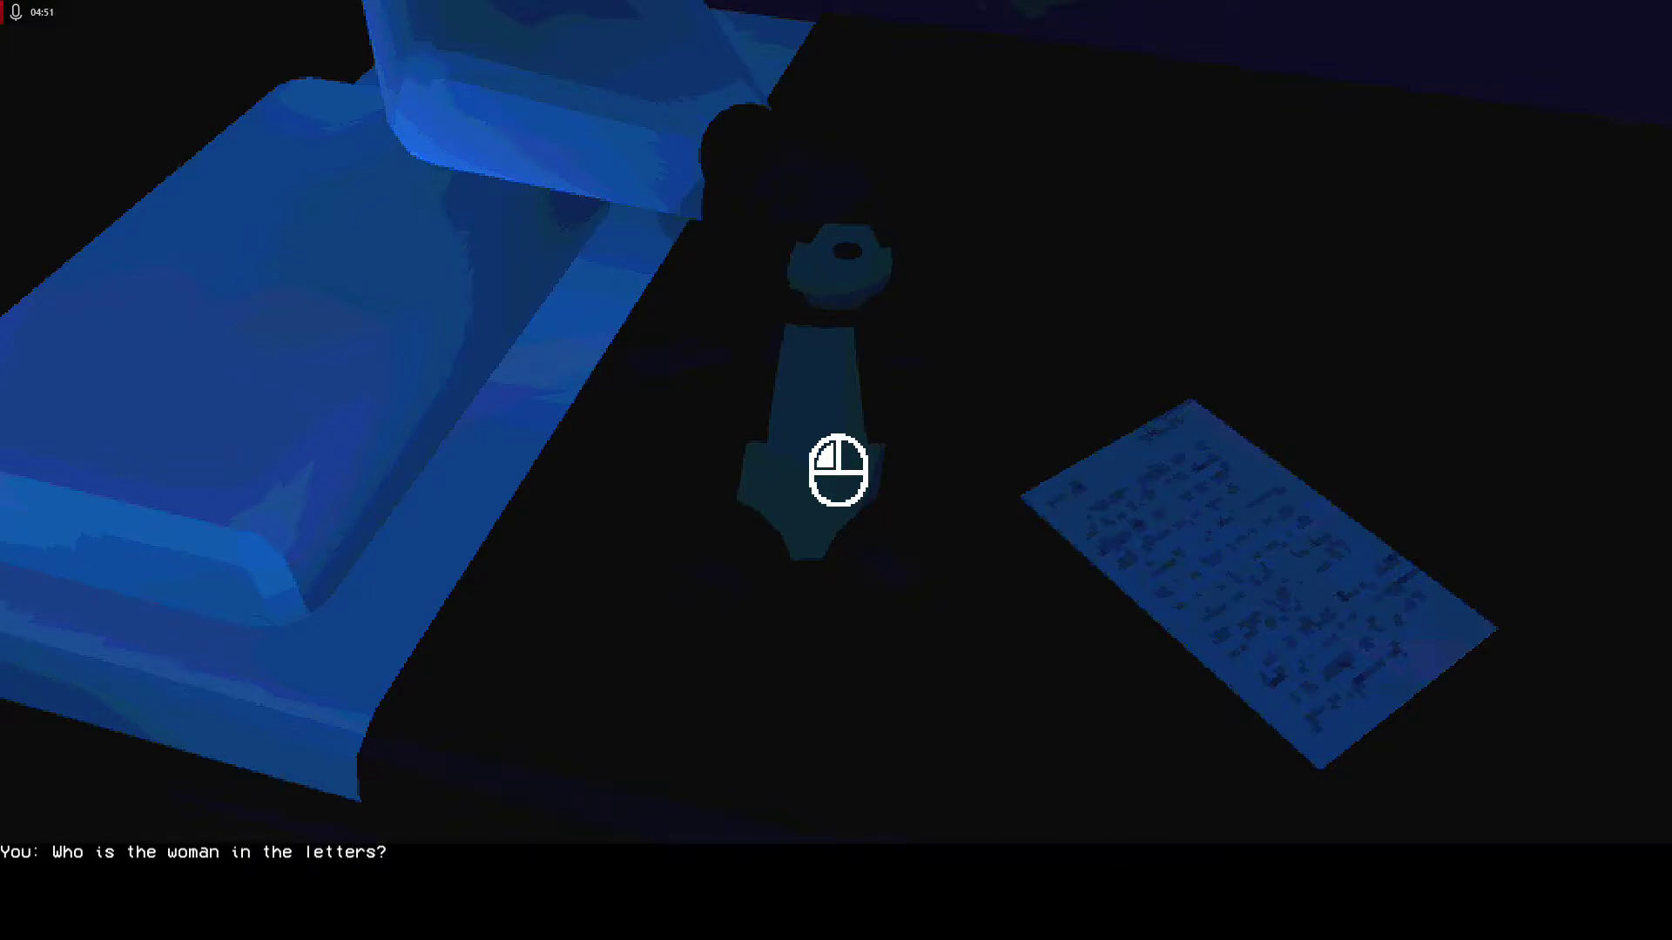
left_click(836, 470)
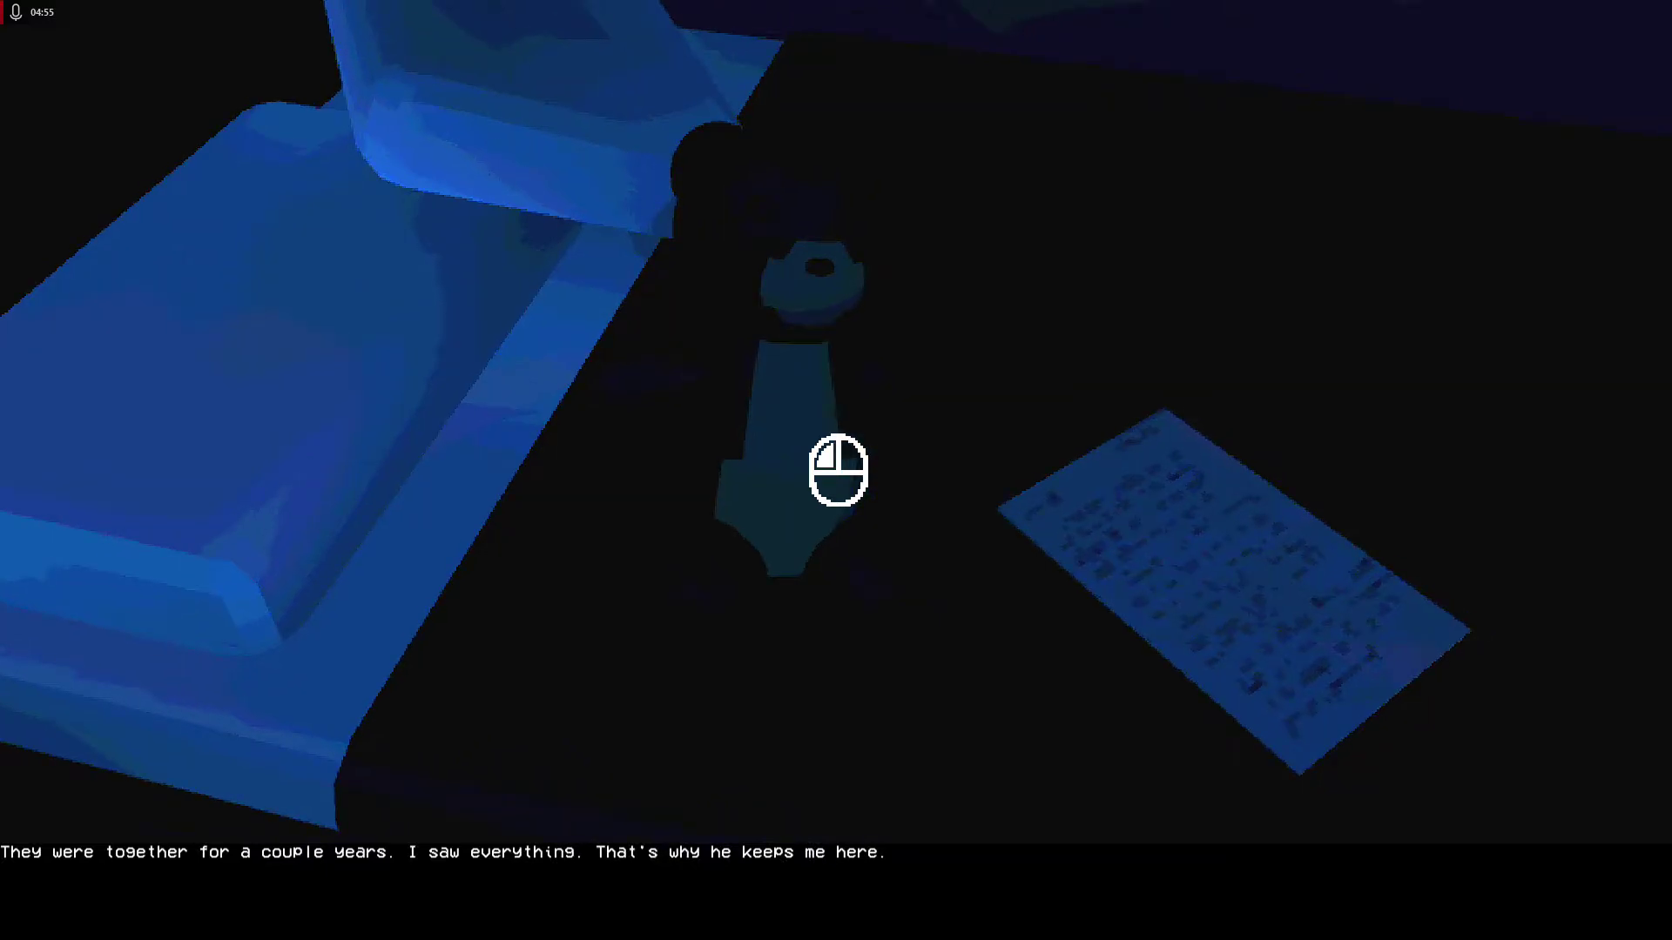
left_click(837, 470)
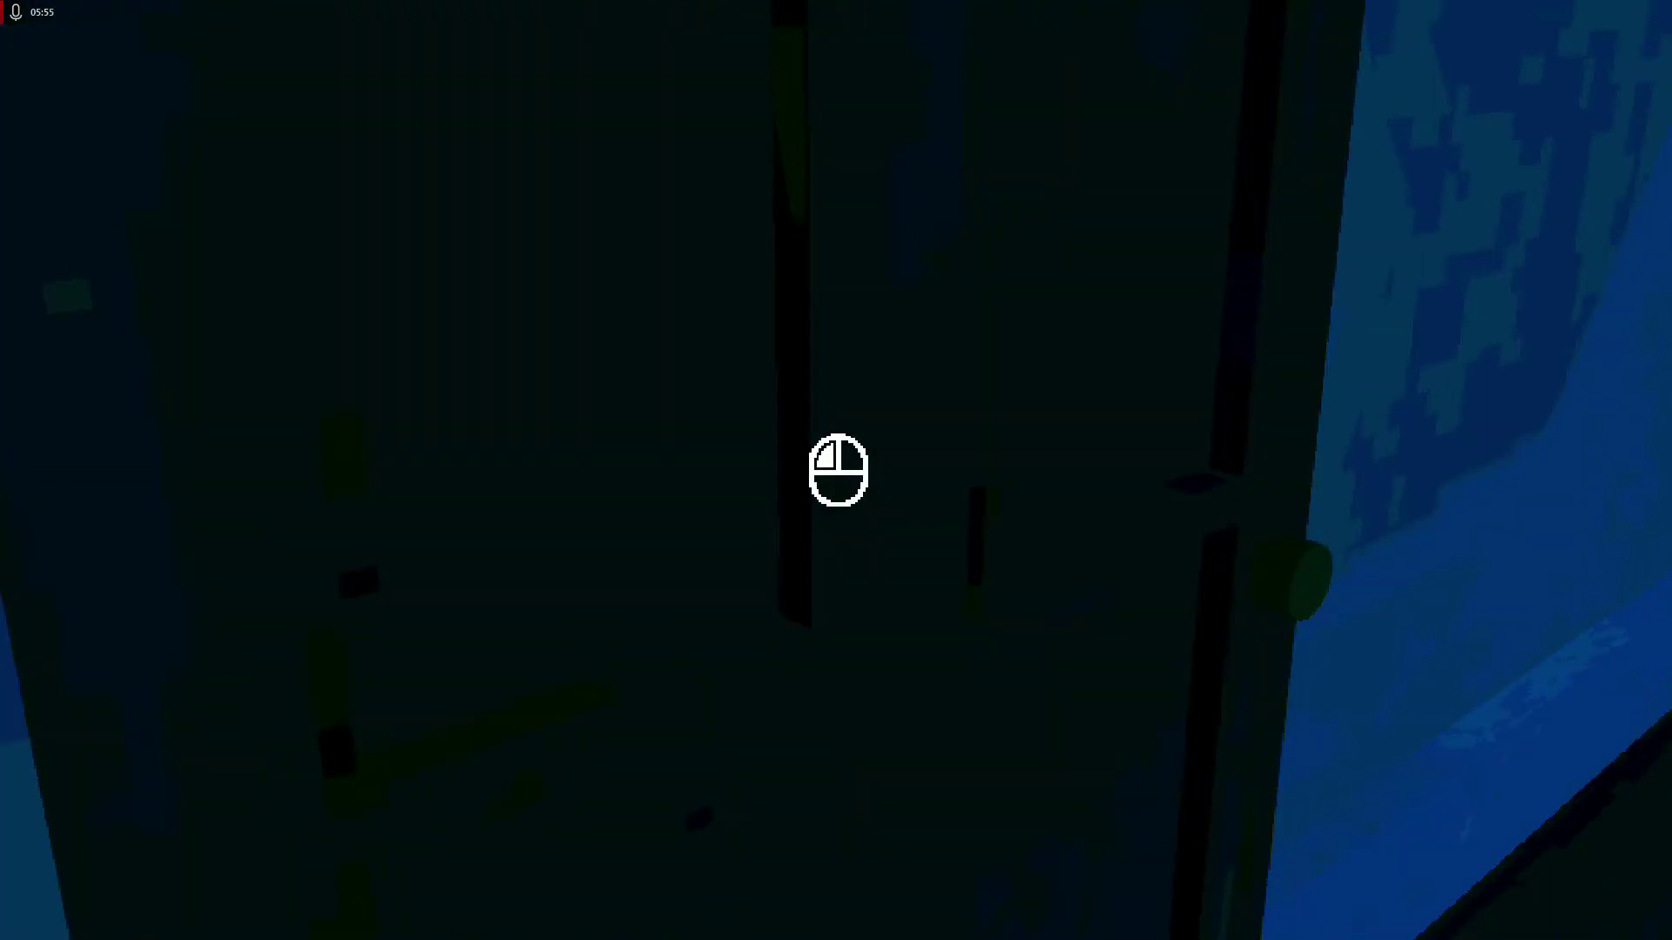
- Go through the dark bedroom door into the hallway
left_click(837, 470)
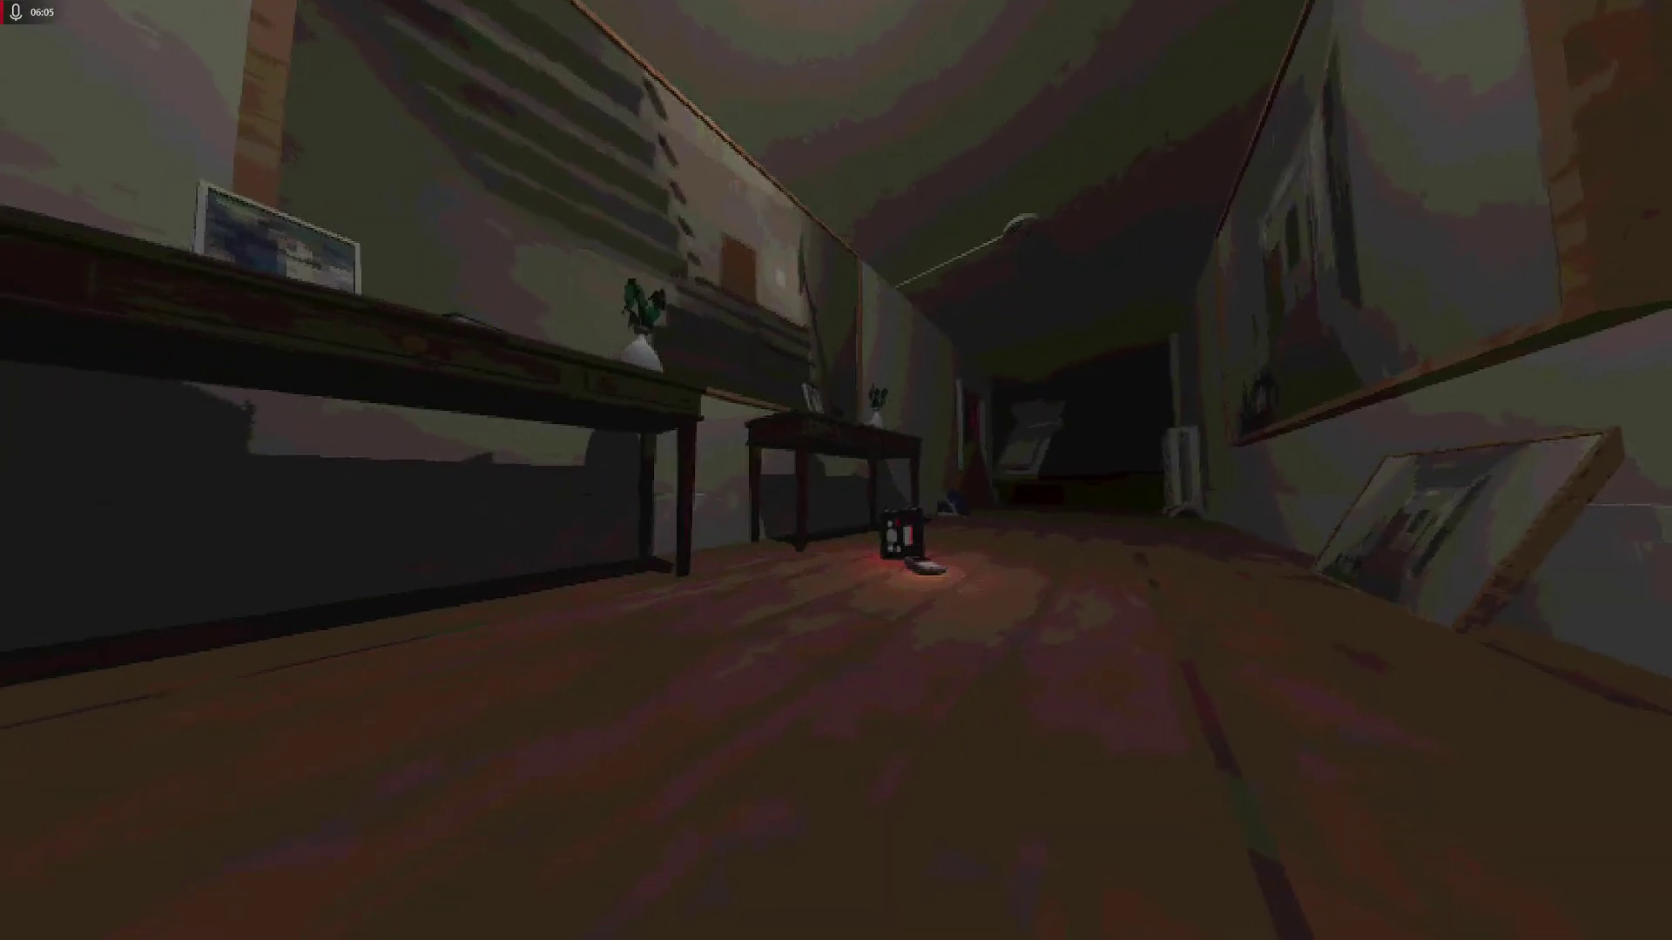
- Approach the floor device and remote, then back away to survey the hallway
key("w")
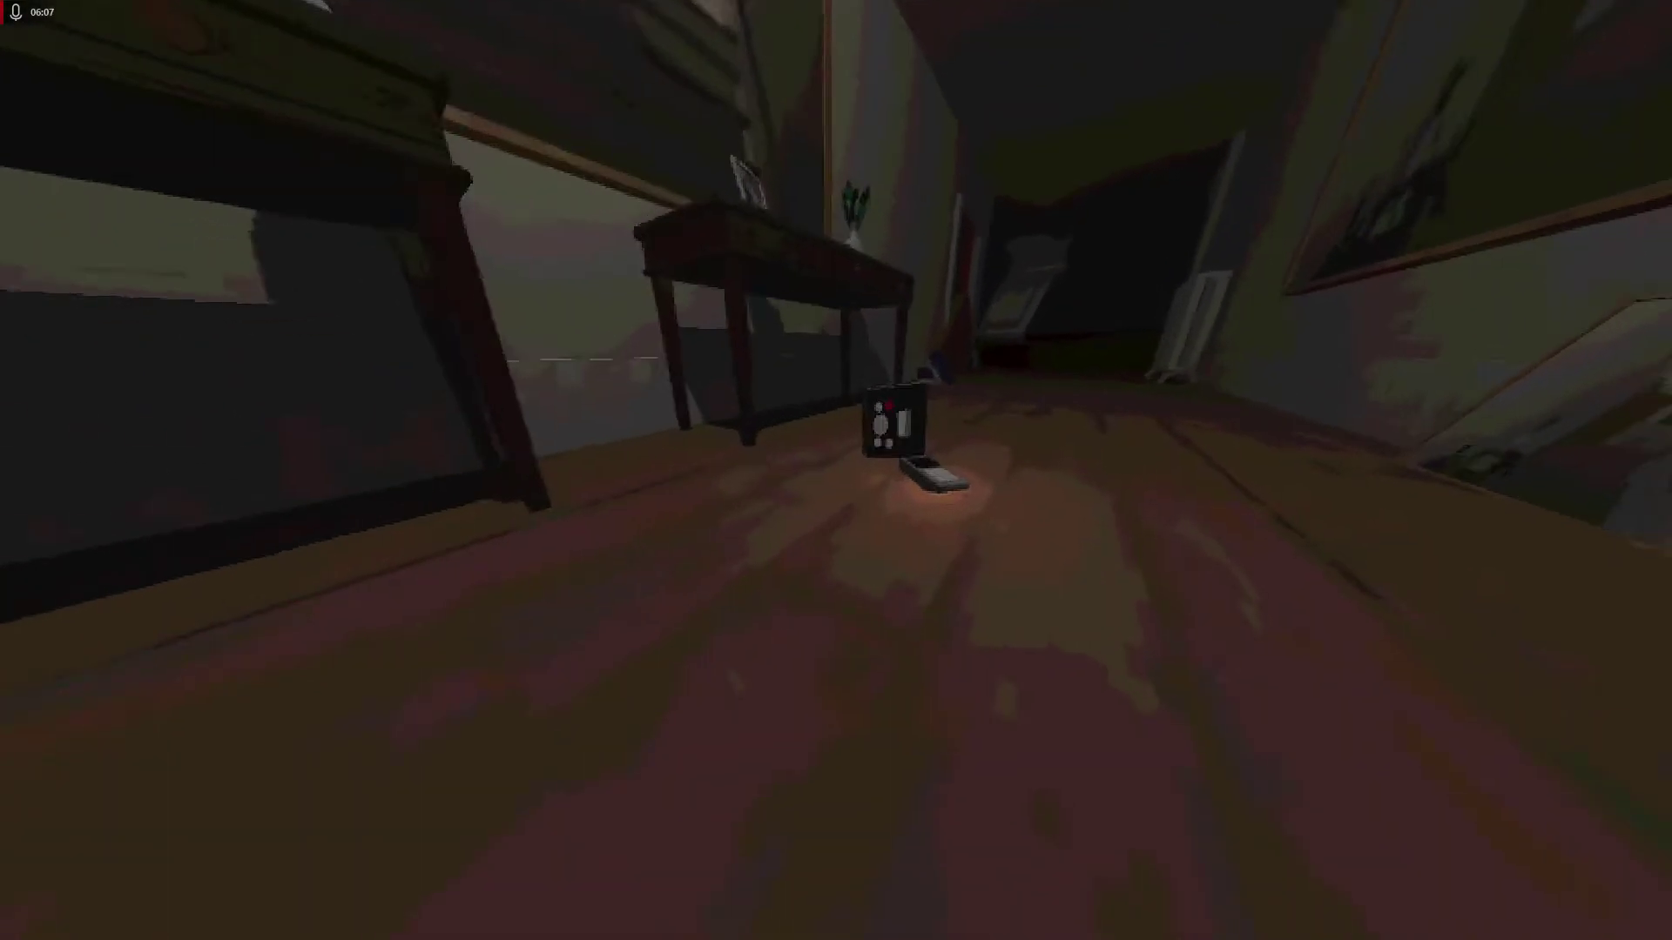
key("s")
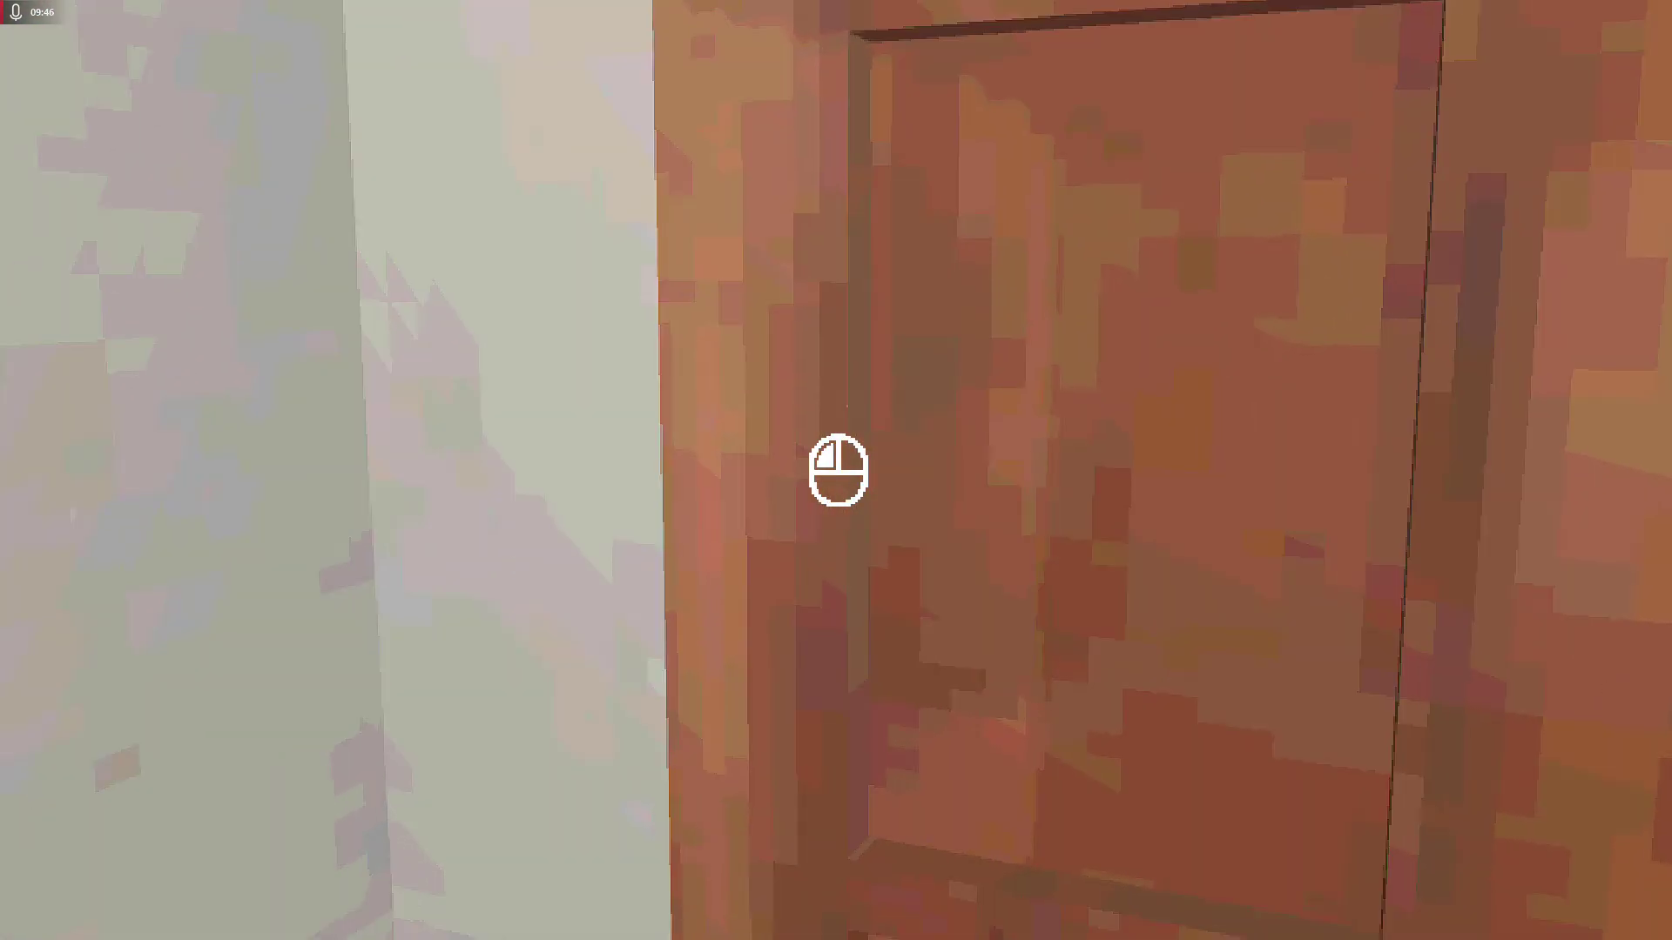
- Use the wooden door to end the story and reach the ROT title screen
left_click(835, 470)
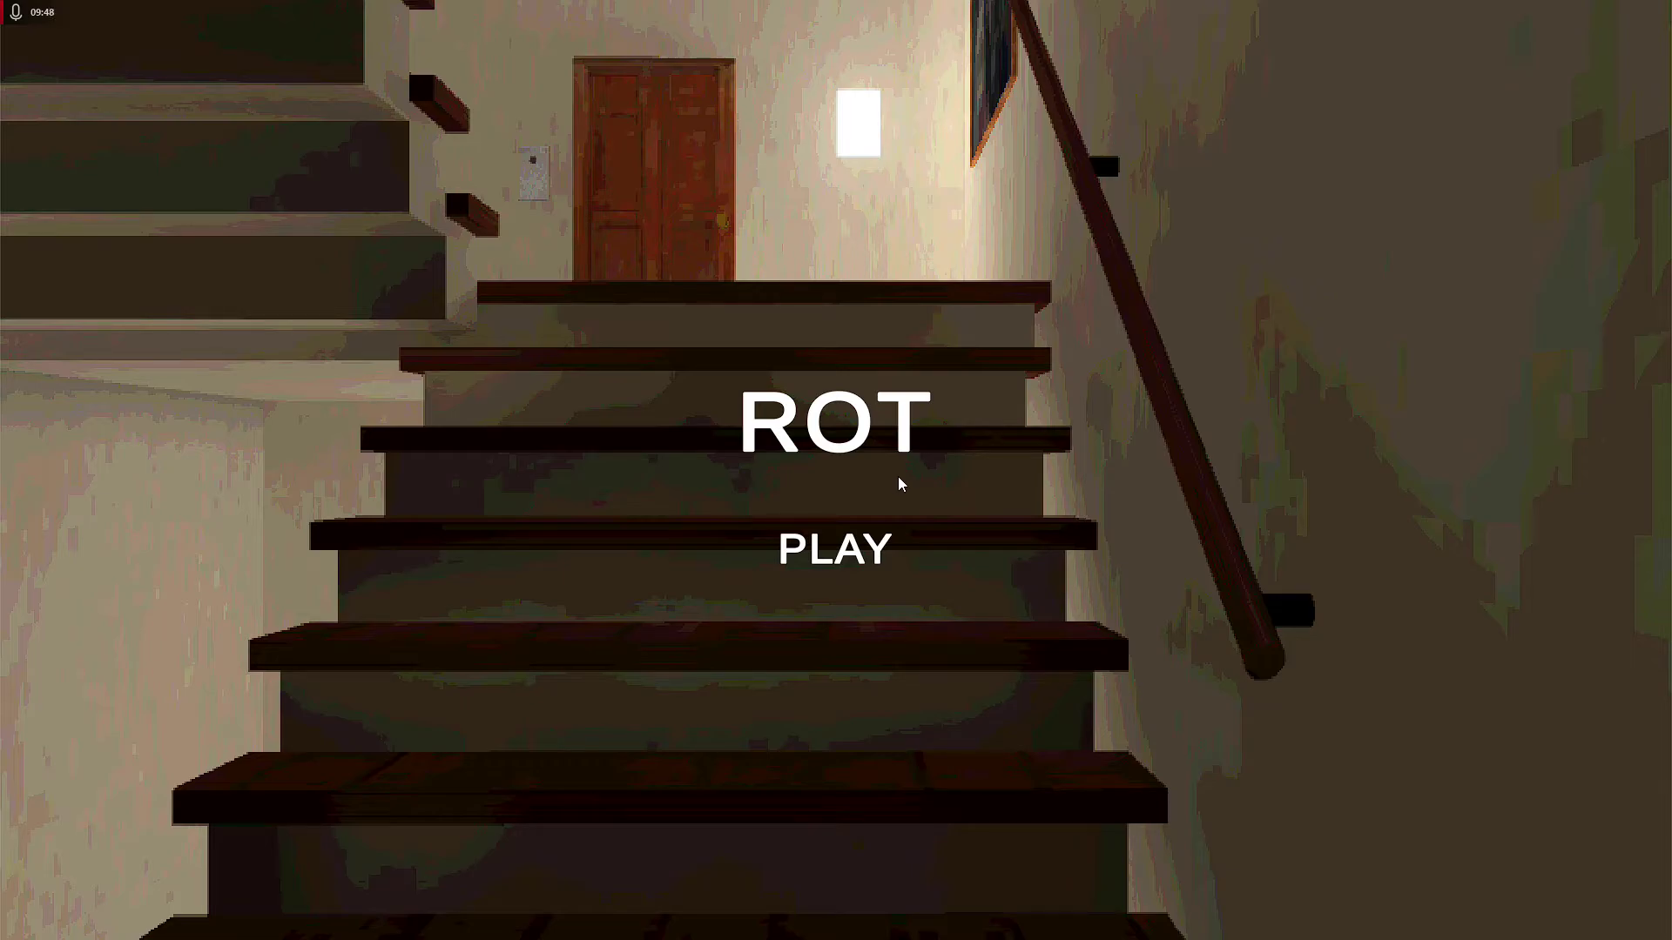